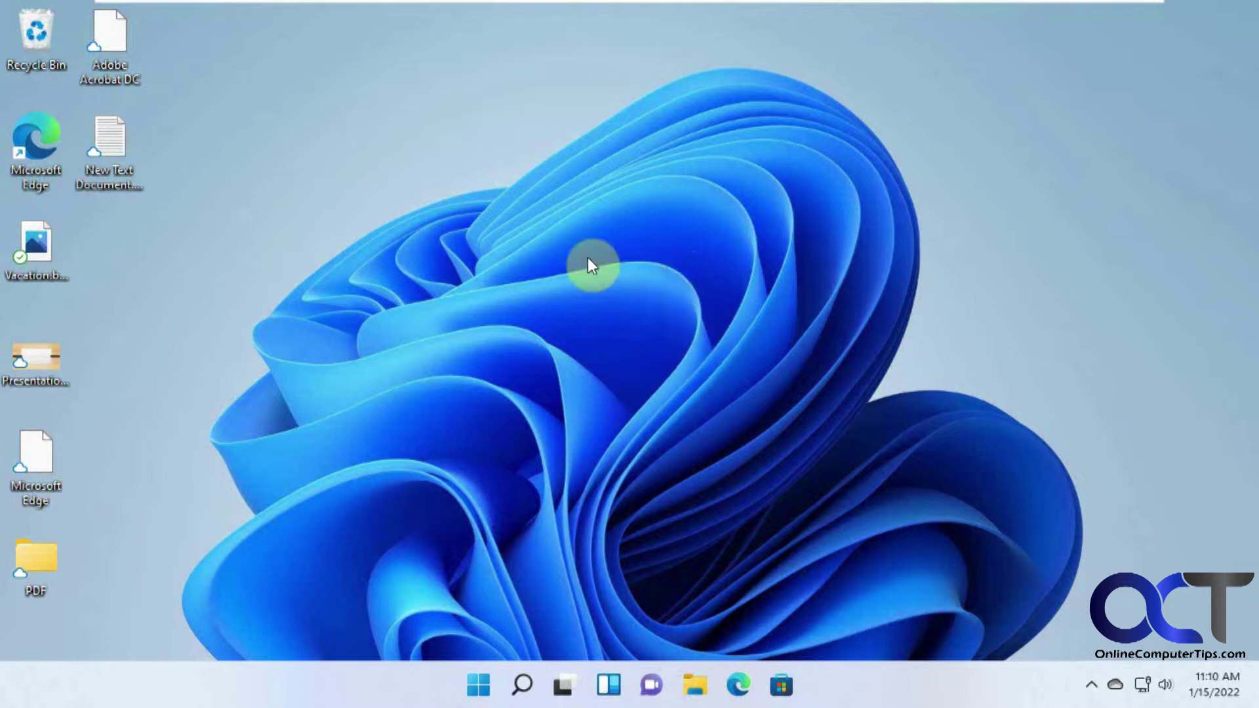
Step: On the current PC, open Documents in File Explorer to check its sync status
left_click(480, 675)
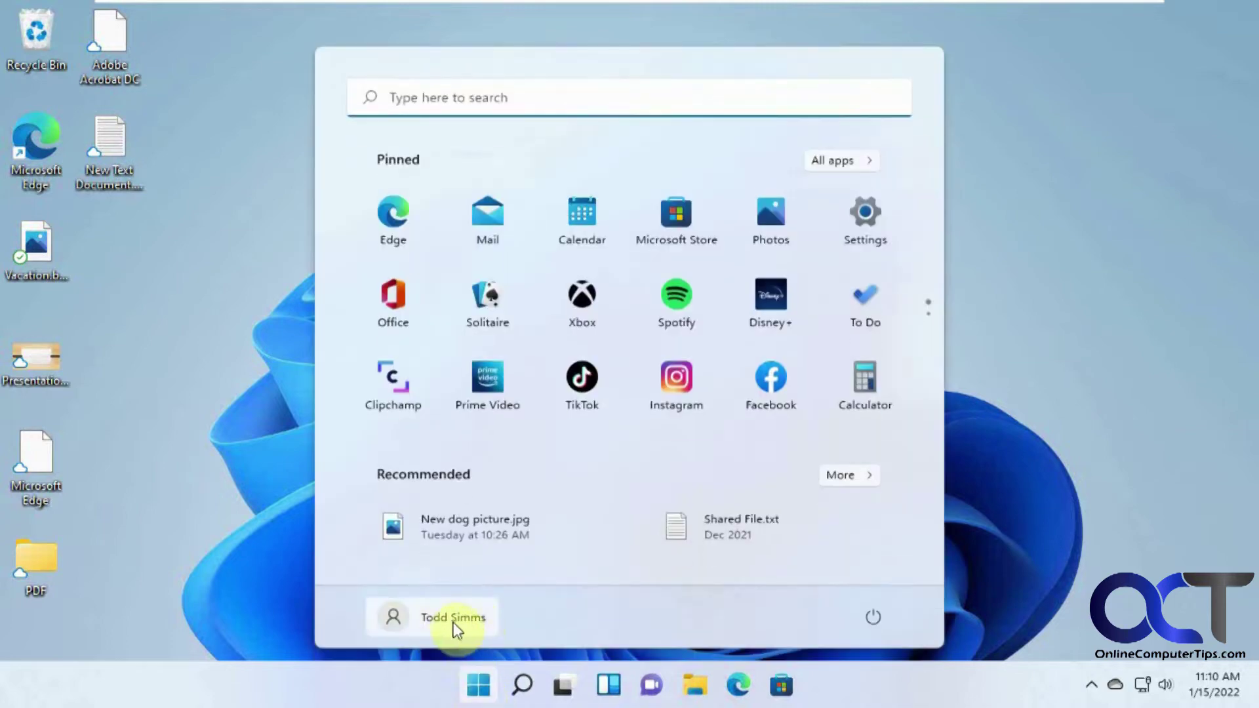
left_click(1016, 448)
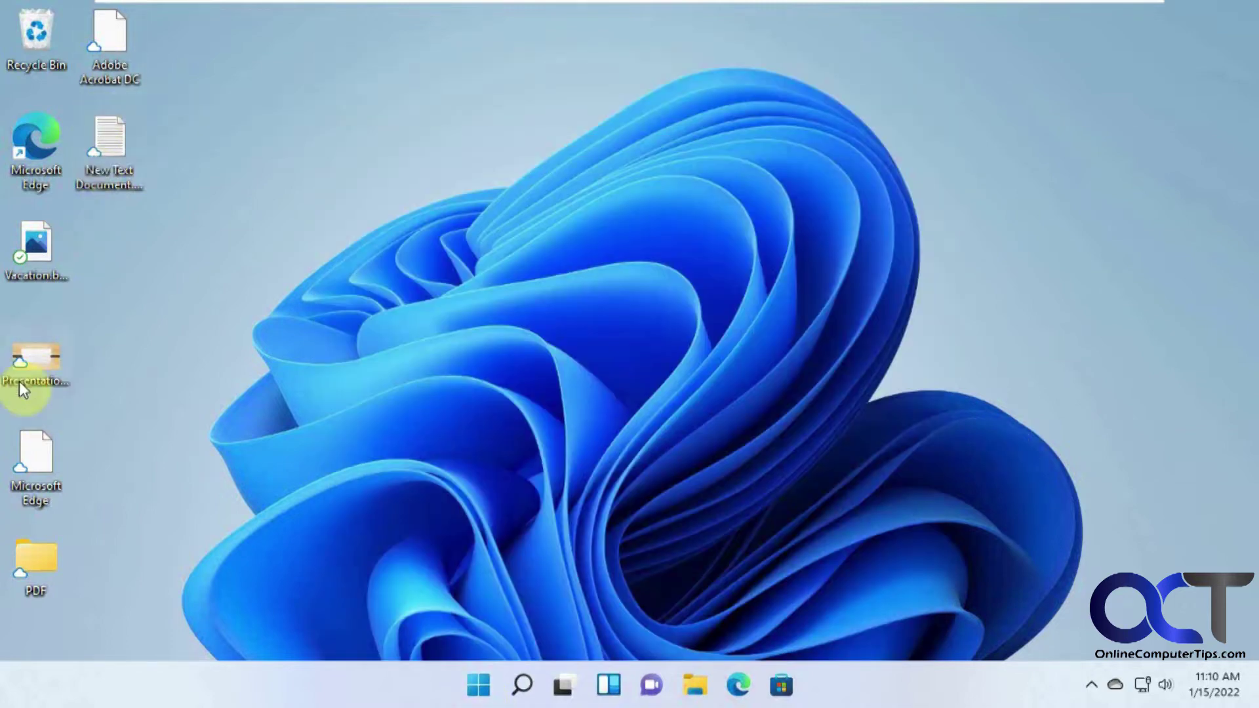
mouse_move(42, 569)
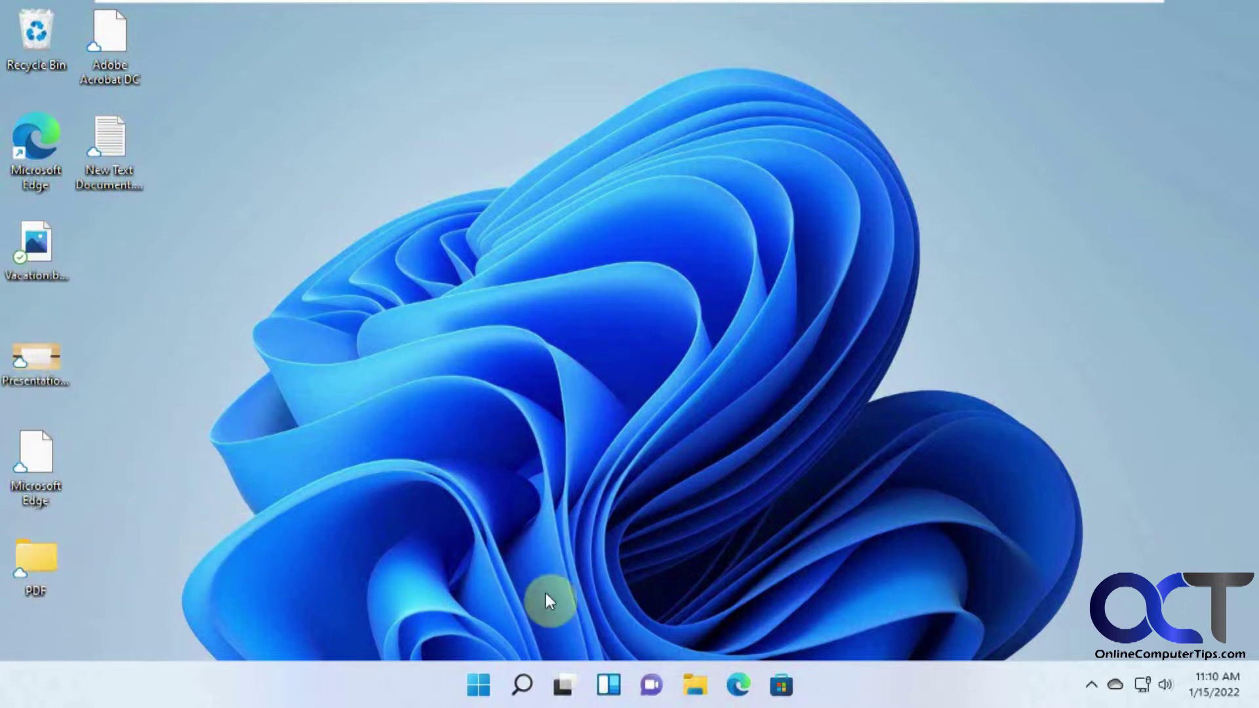
left_click(693, 686)
left_click(477, 317)
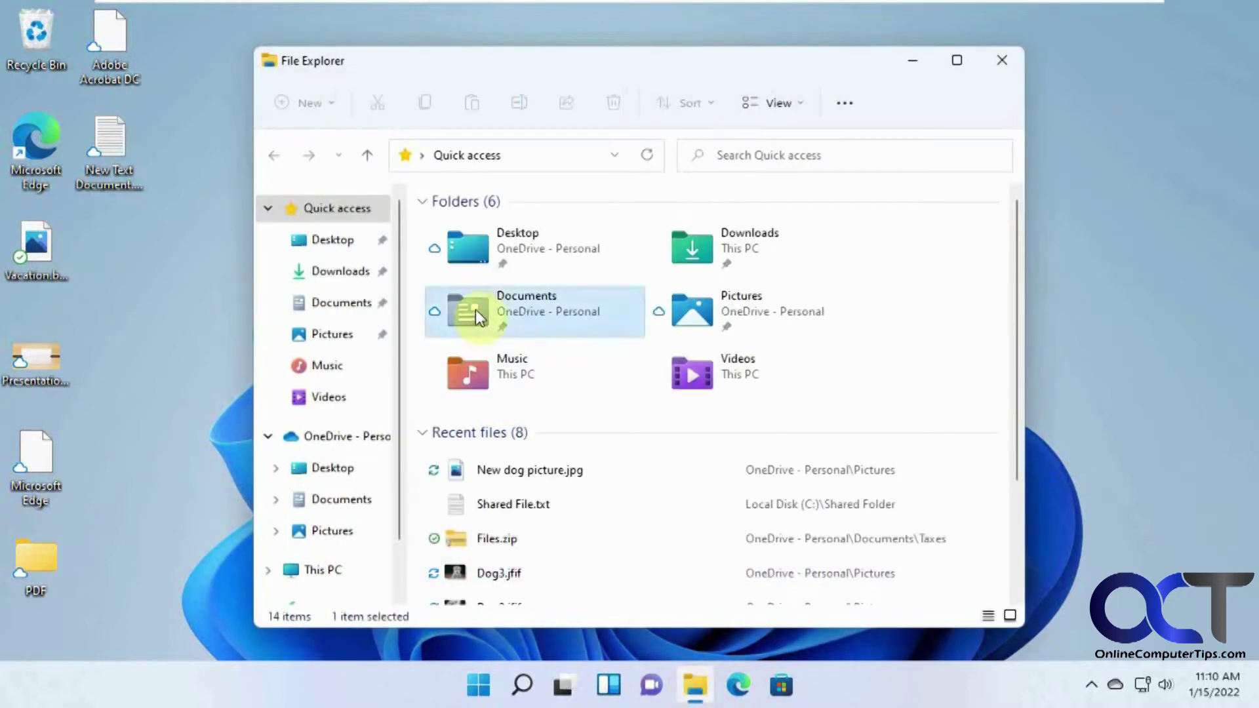
double_click(478, 317)
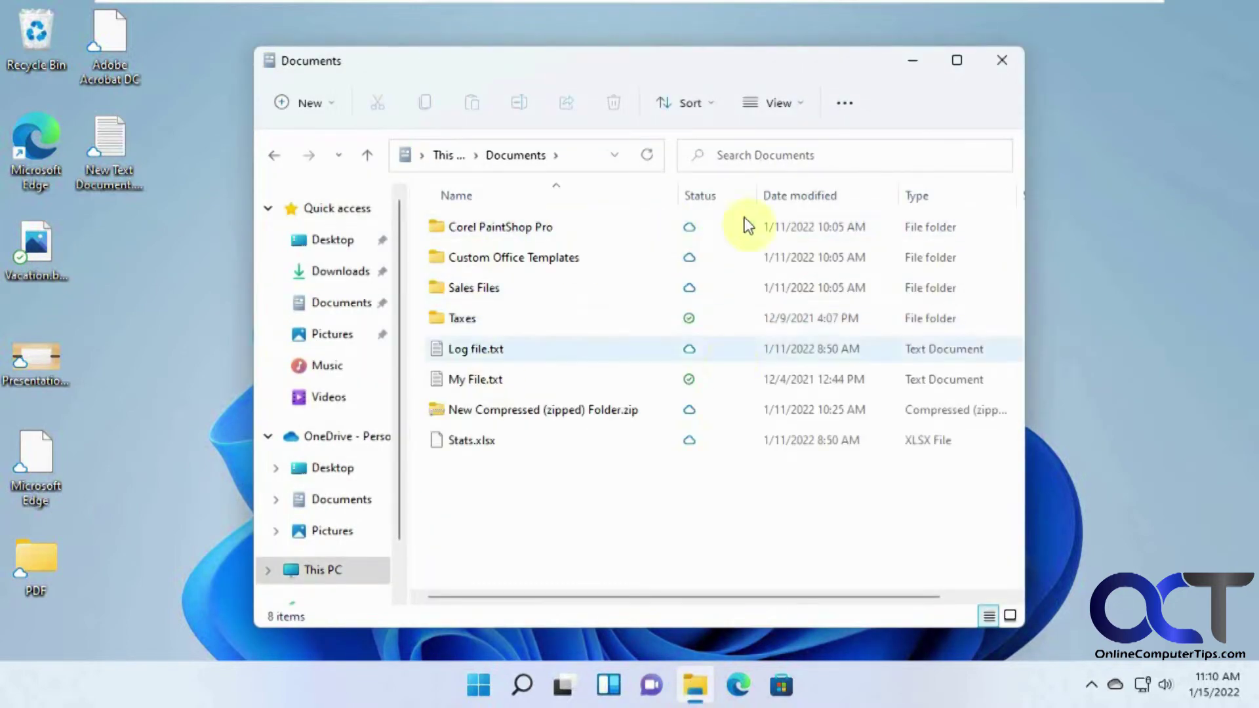
left_click(1001, 60)
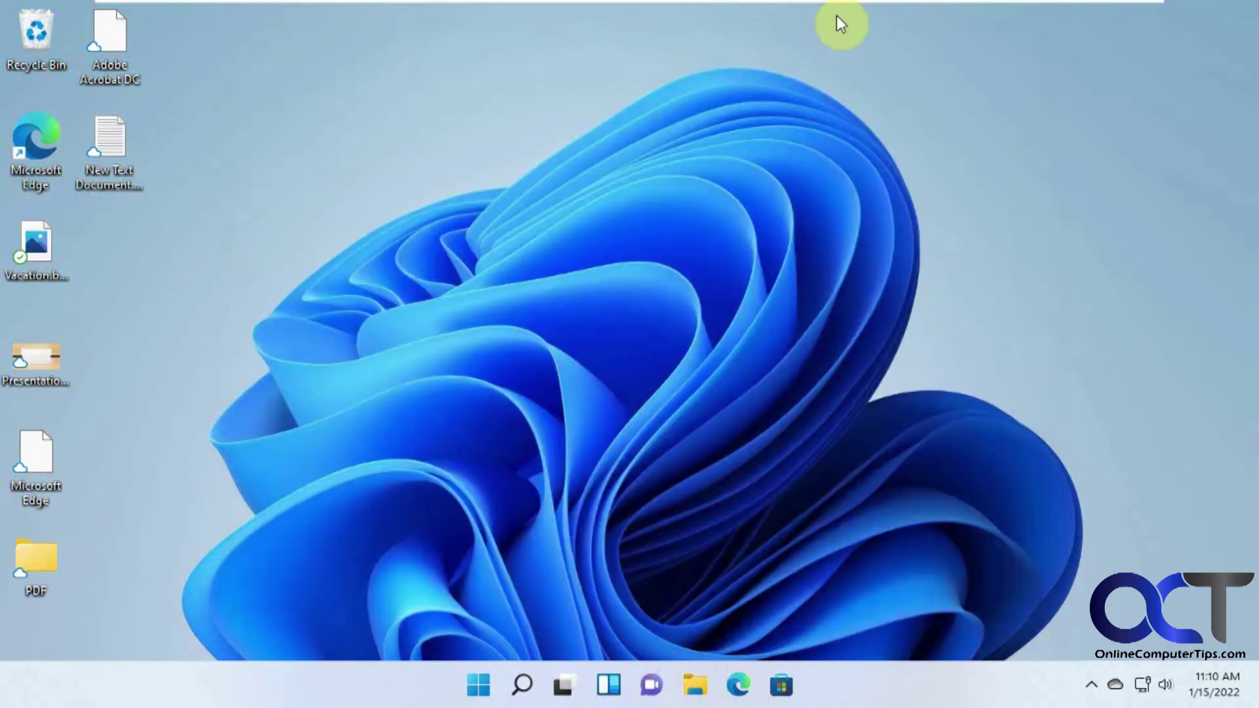
Step: Switch to the Windows 11 Home 2 VM and confirm United States as the country
mouse_move(785, 2)
left_click(885, 16)
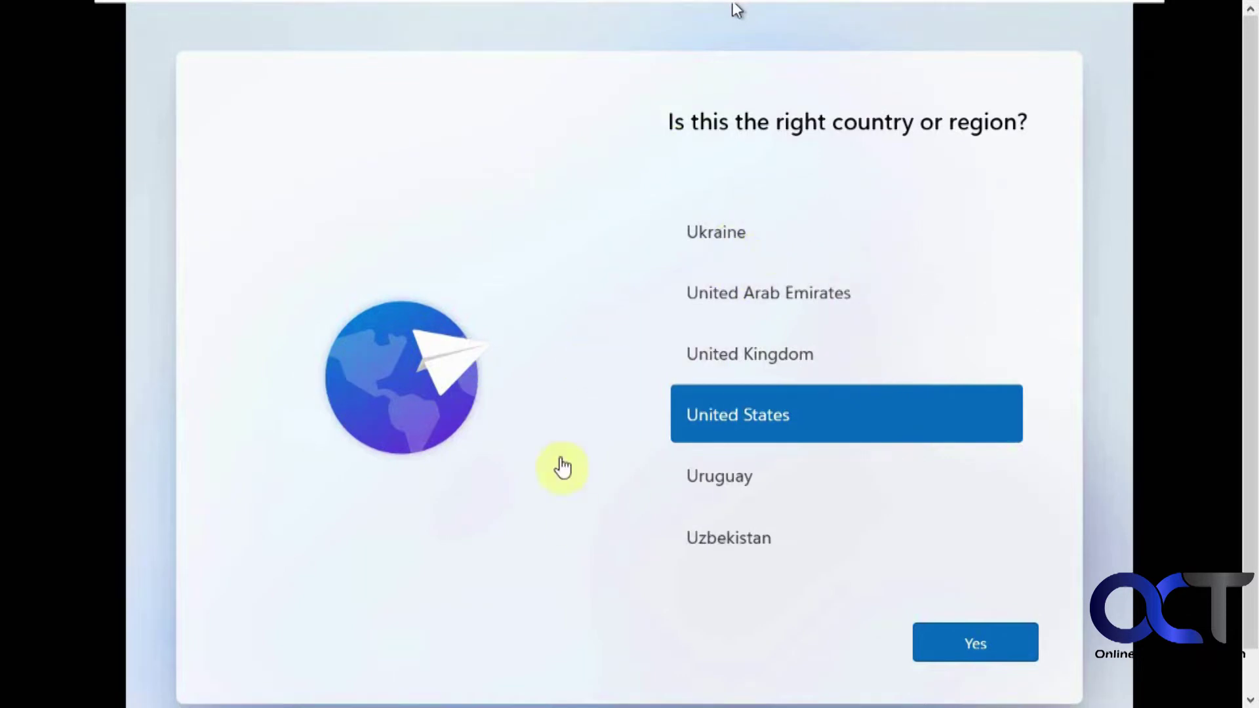
left_click(581, 312)
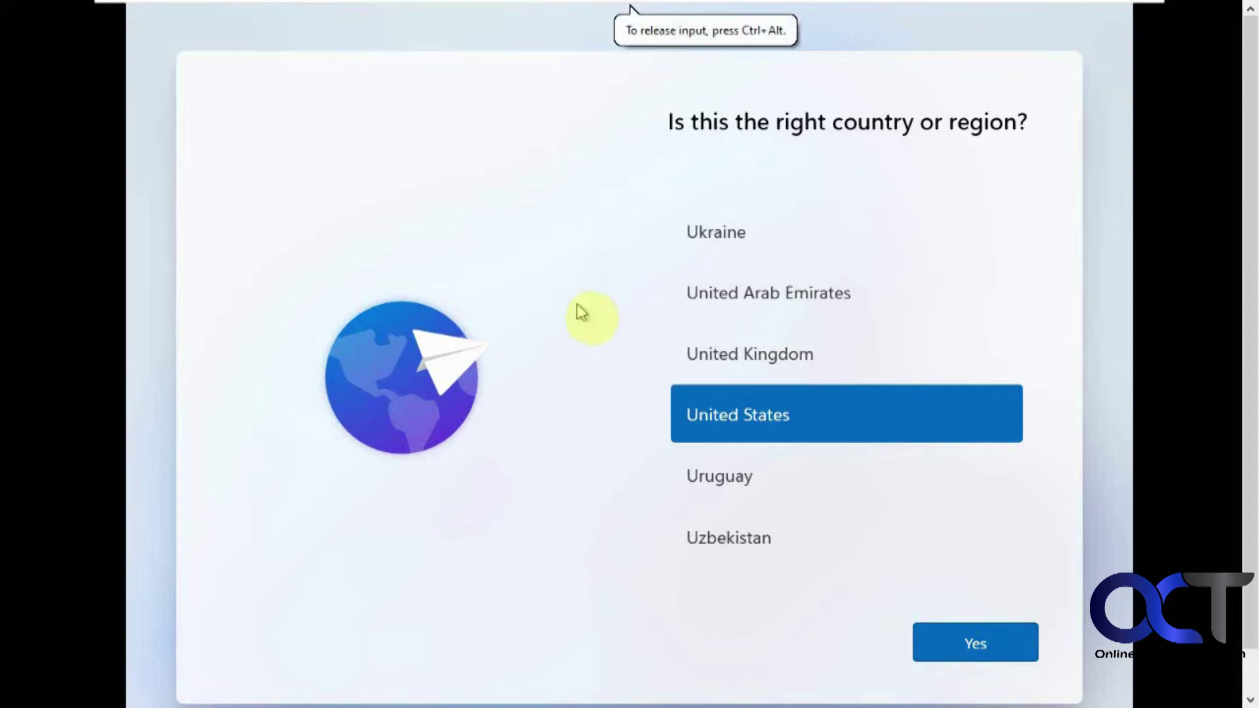
left_click(968, 640)
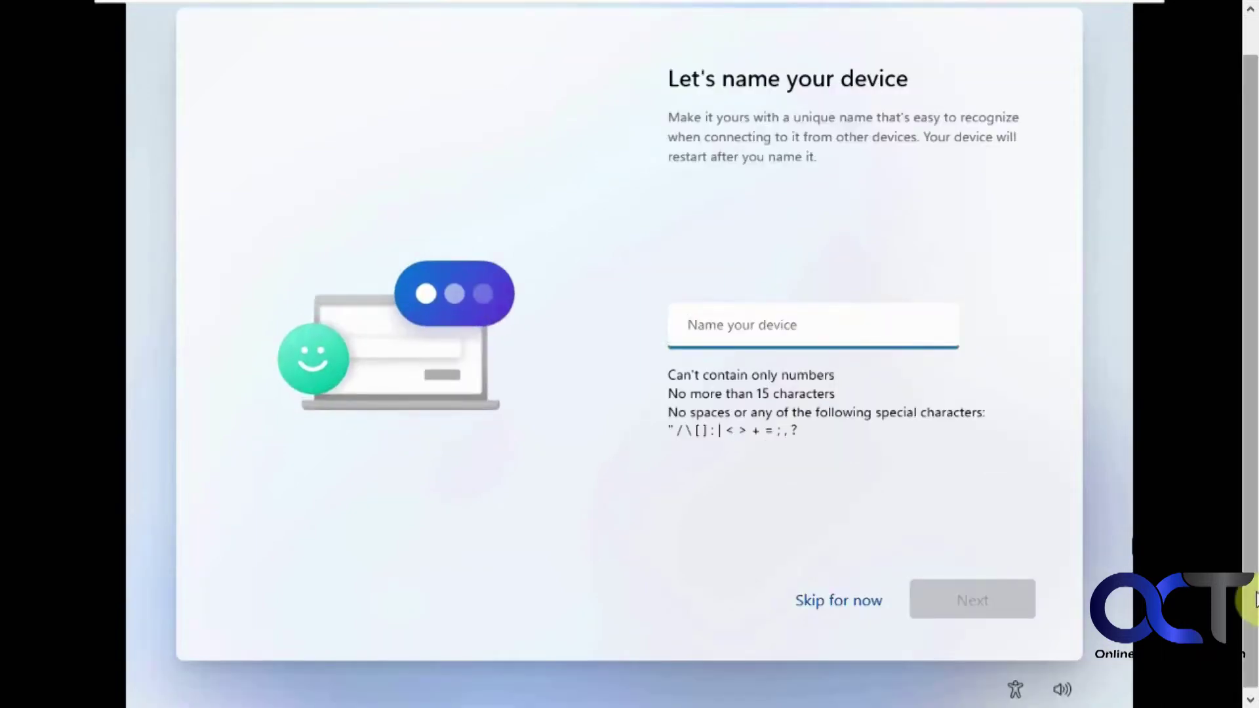
Step: Name the device Windows-Home and continue
left_click(955, 385)
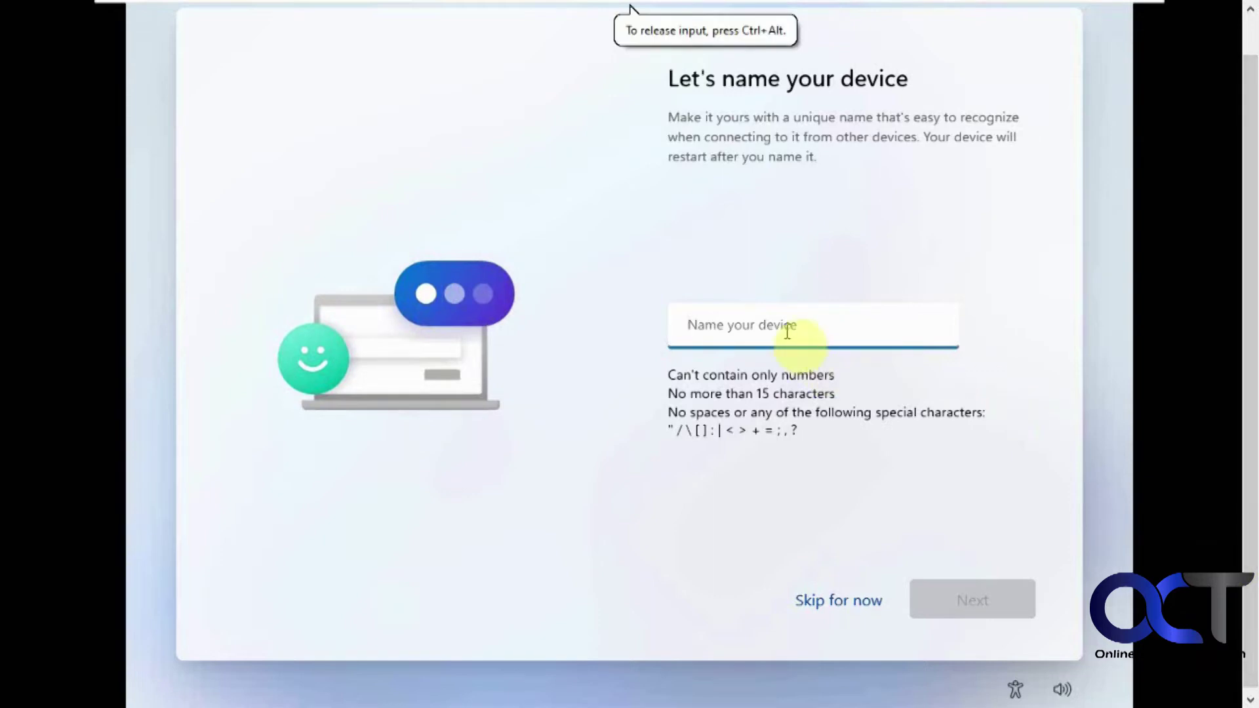
type("Windows")
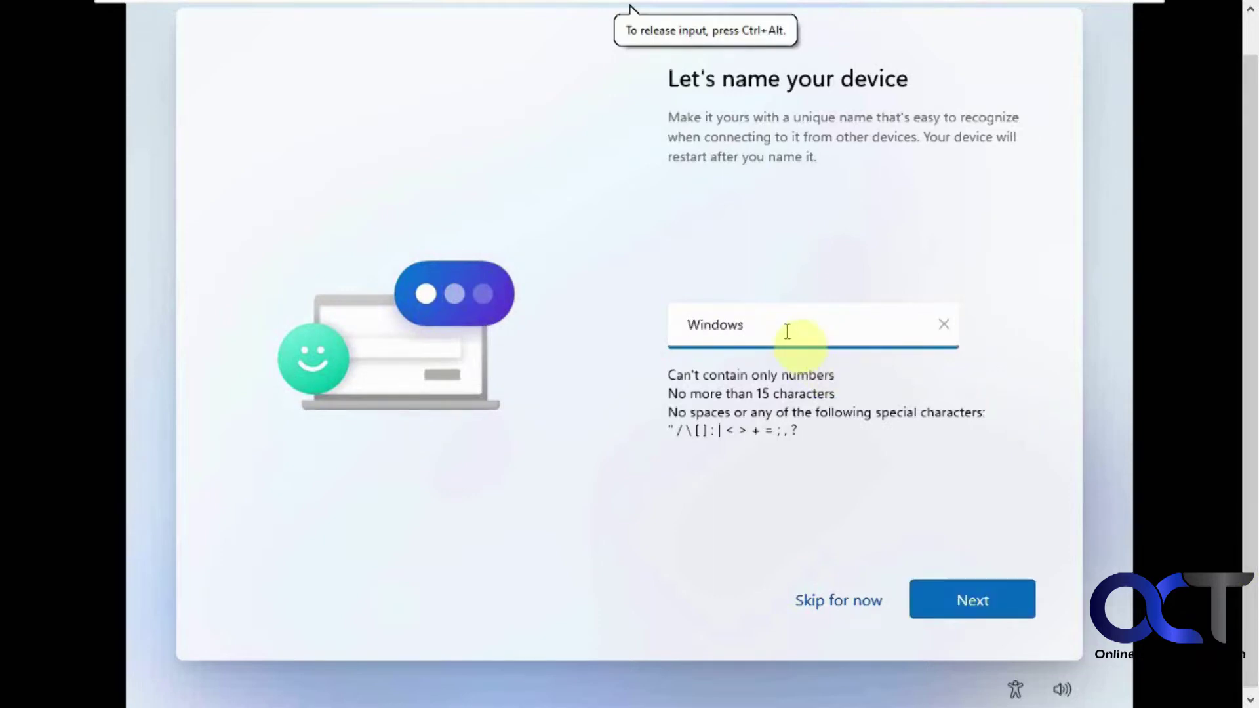
type("-Home")
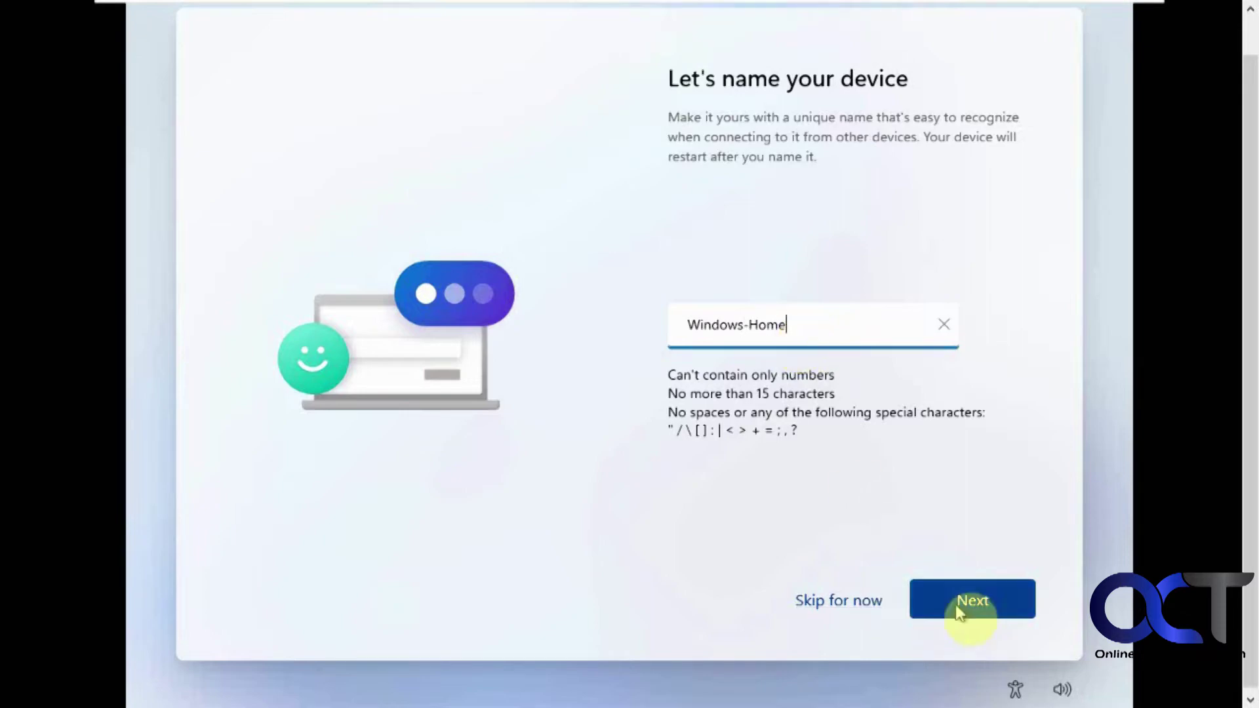
left_click(957, 603)
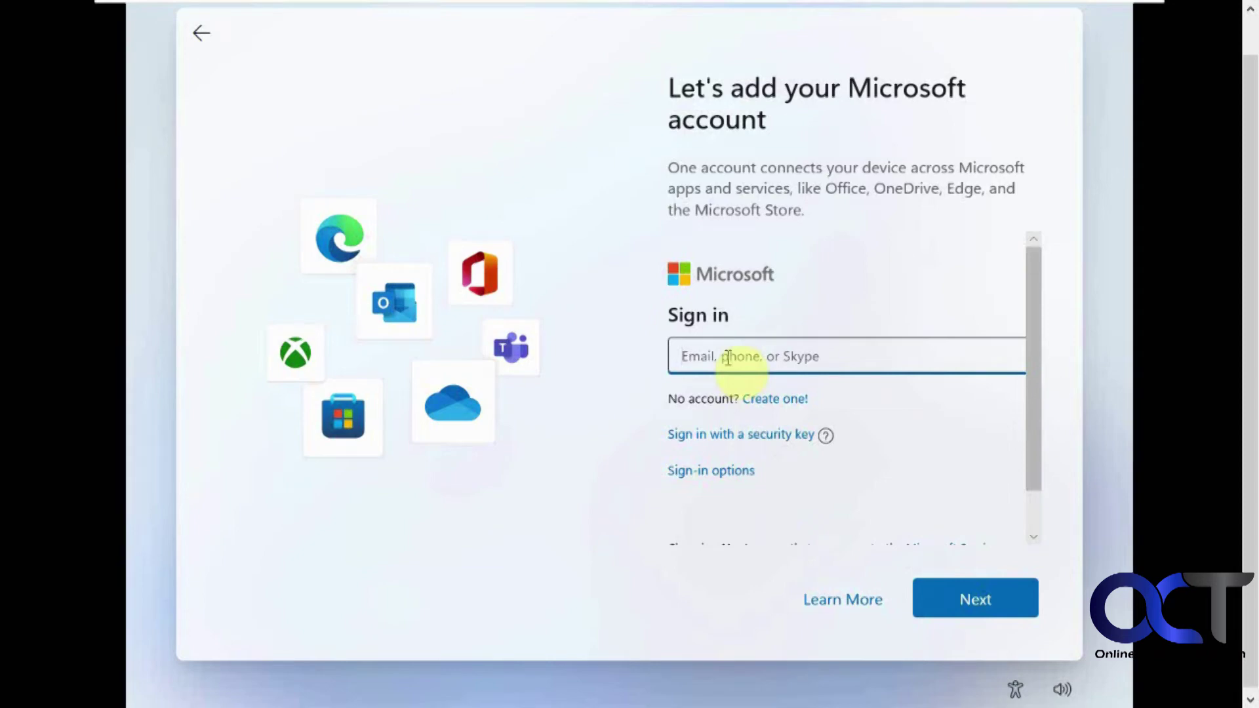
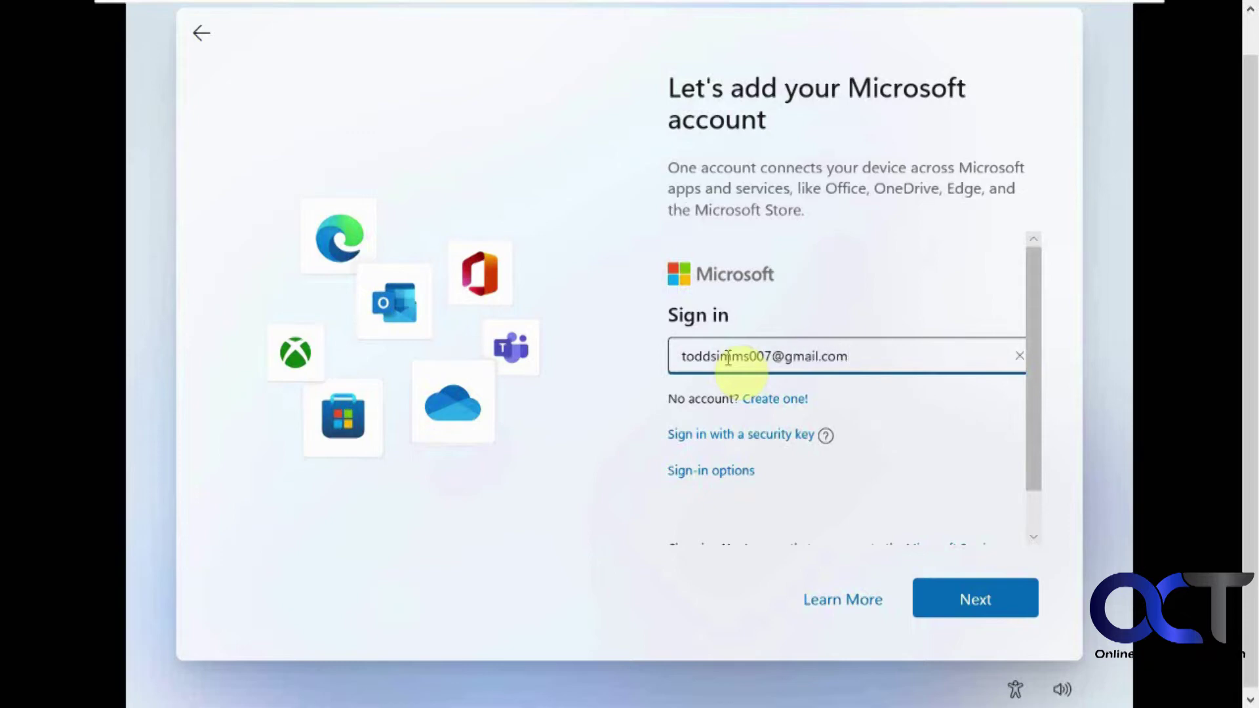
Step: Sign in with the Microsoft account e-mail and password
left_click(975, 596)
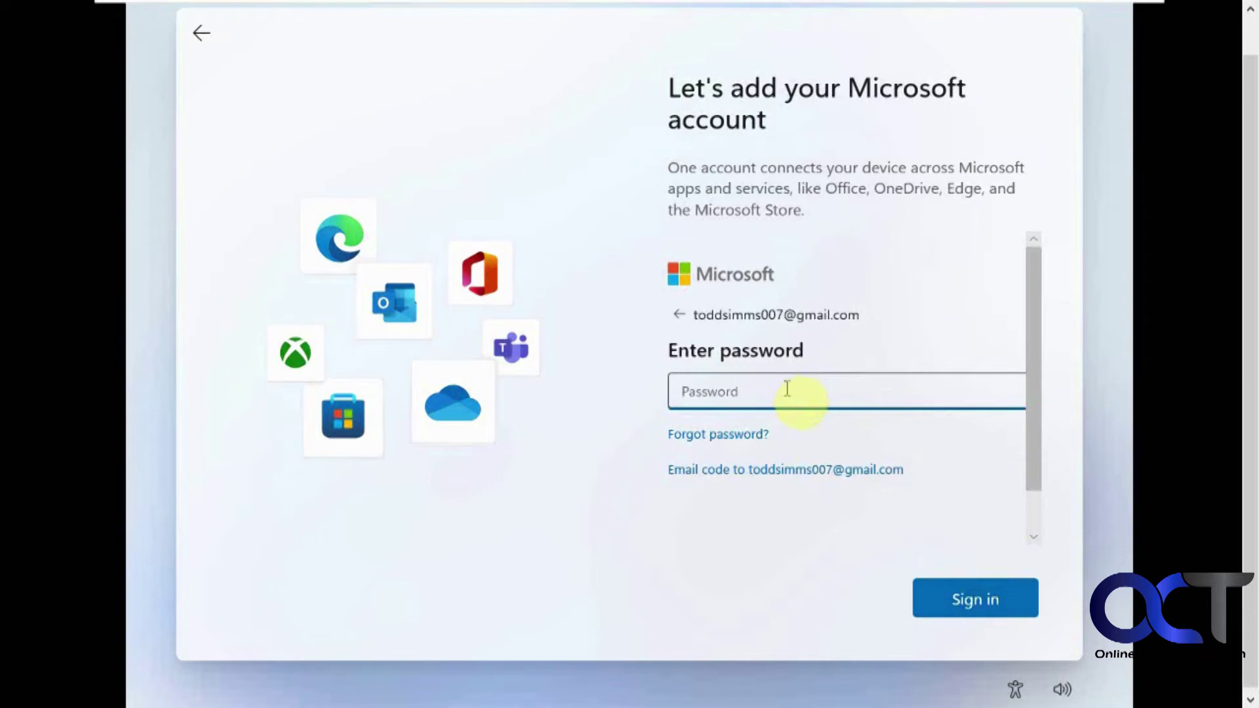
type("•••••••••")
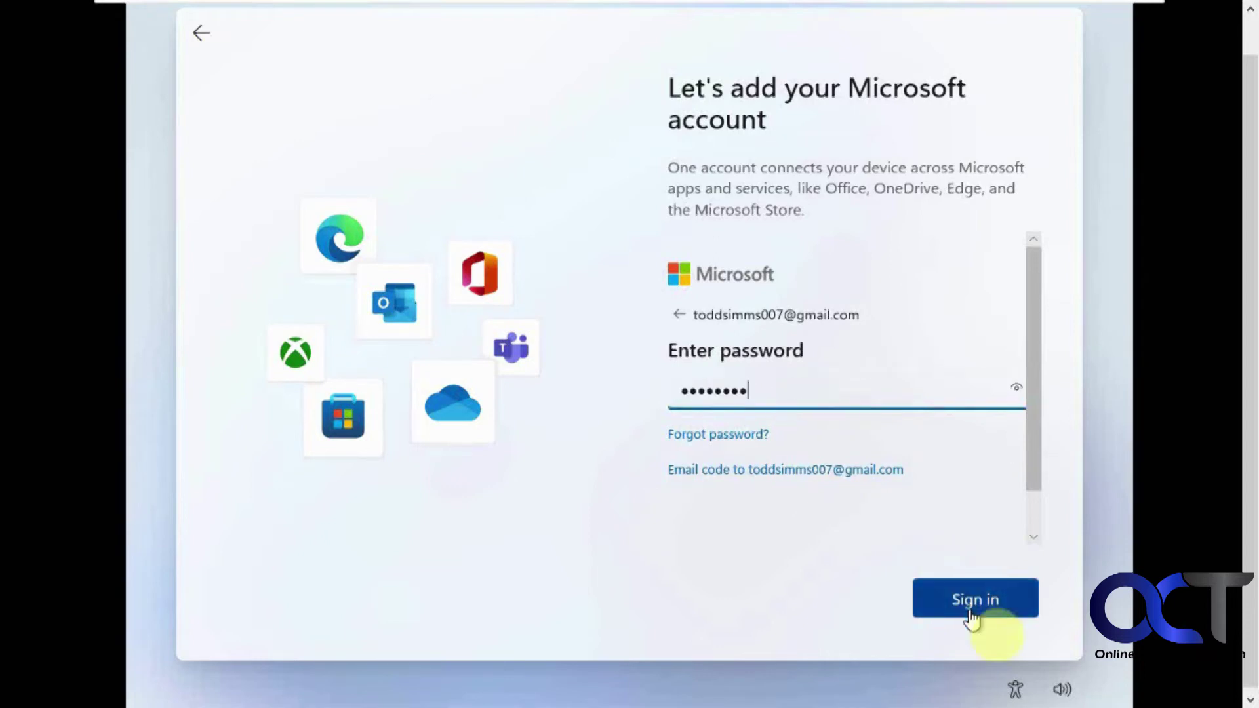
left_click(975, 607)
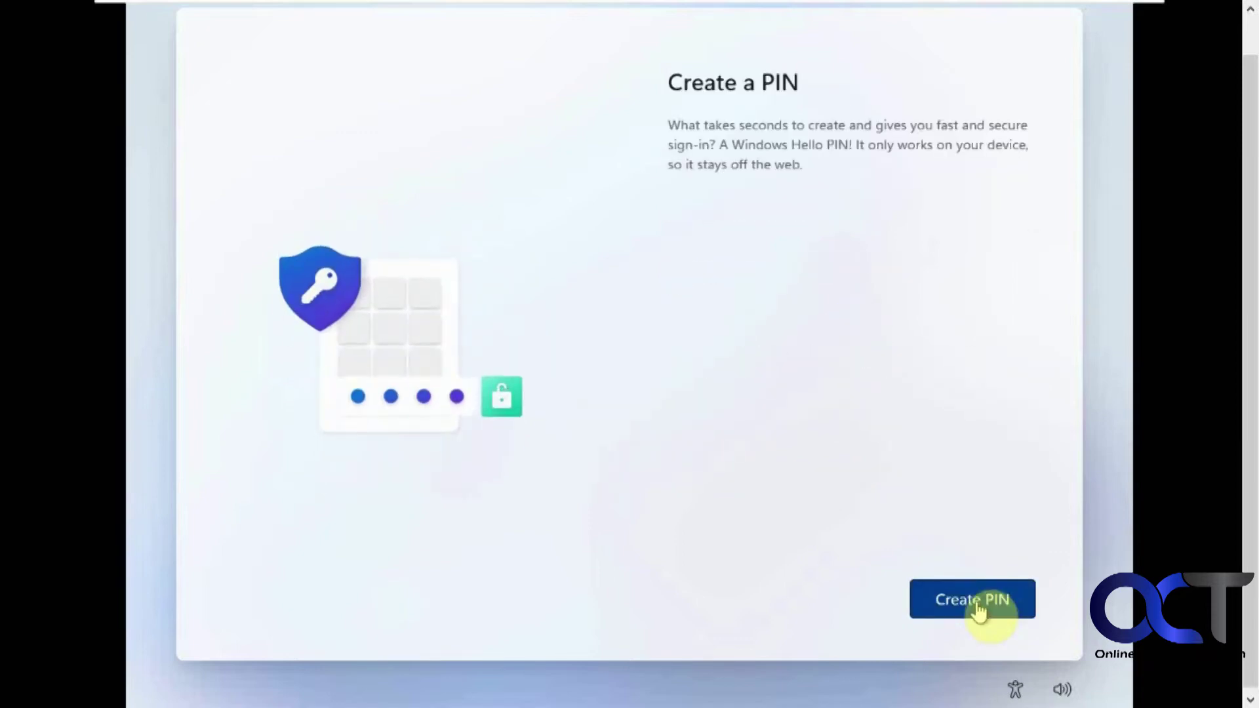
Step: Create a Windows Hello PIN, entering it and confirming it
left_click(976, 607)
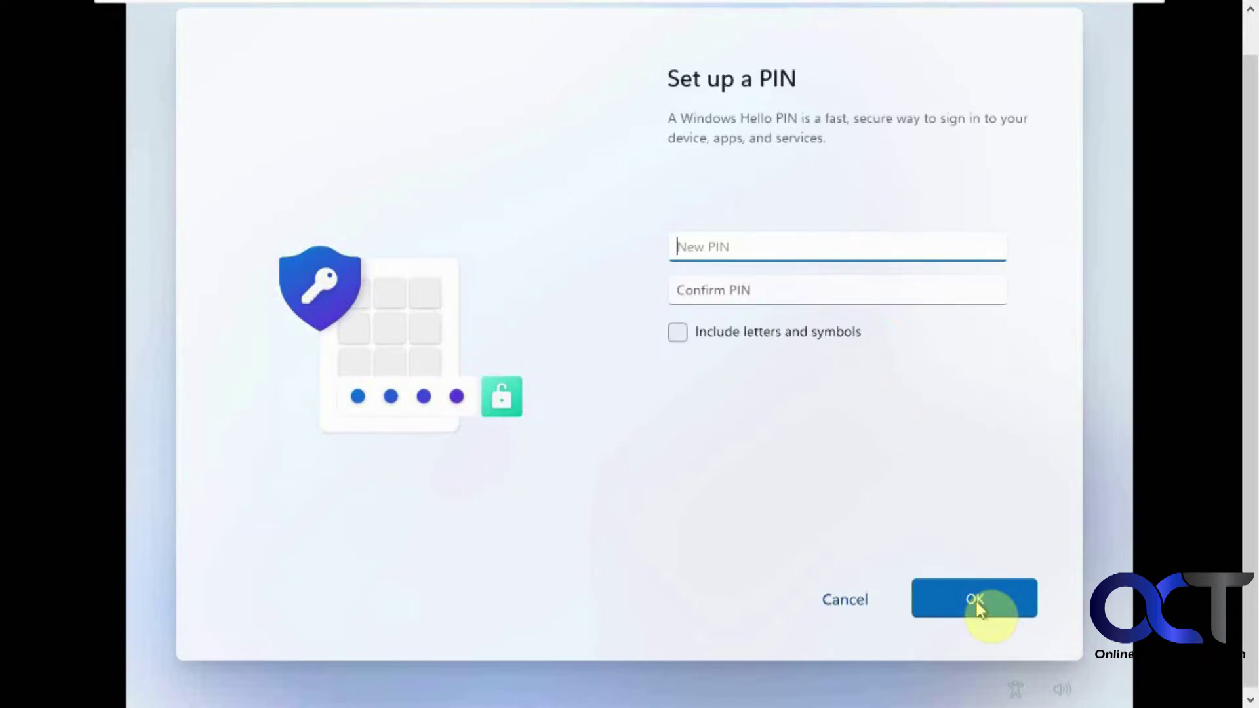
type("1234")
key("Tab")
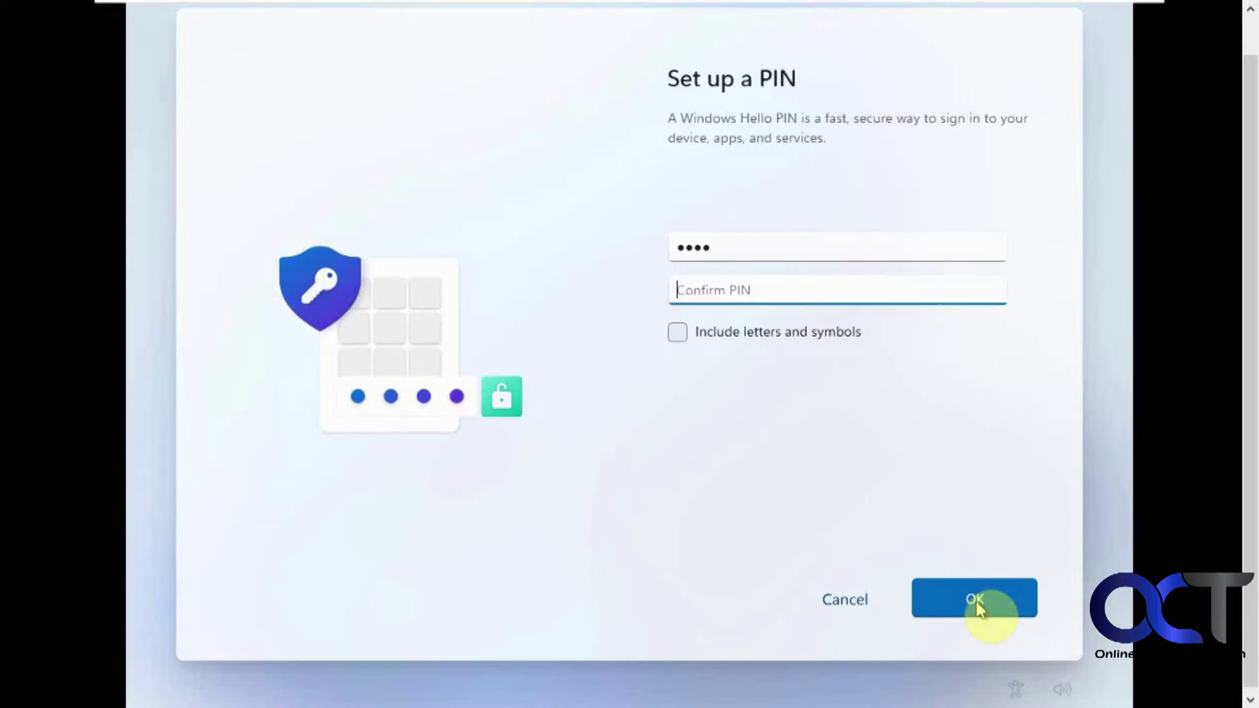
type("123")
left_click(977, 605)
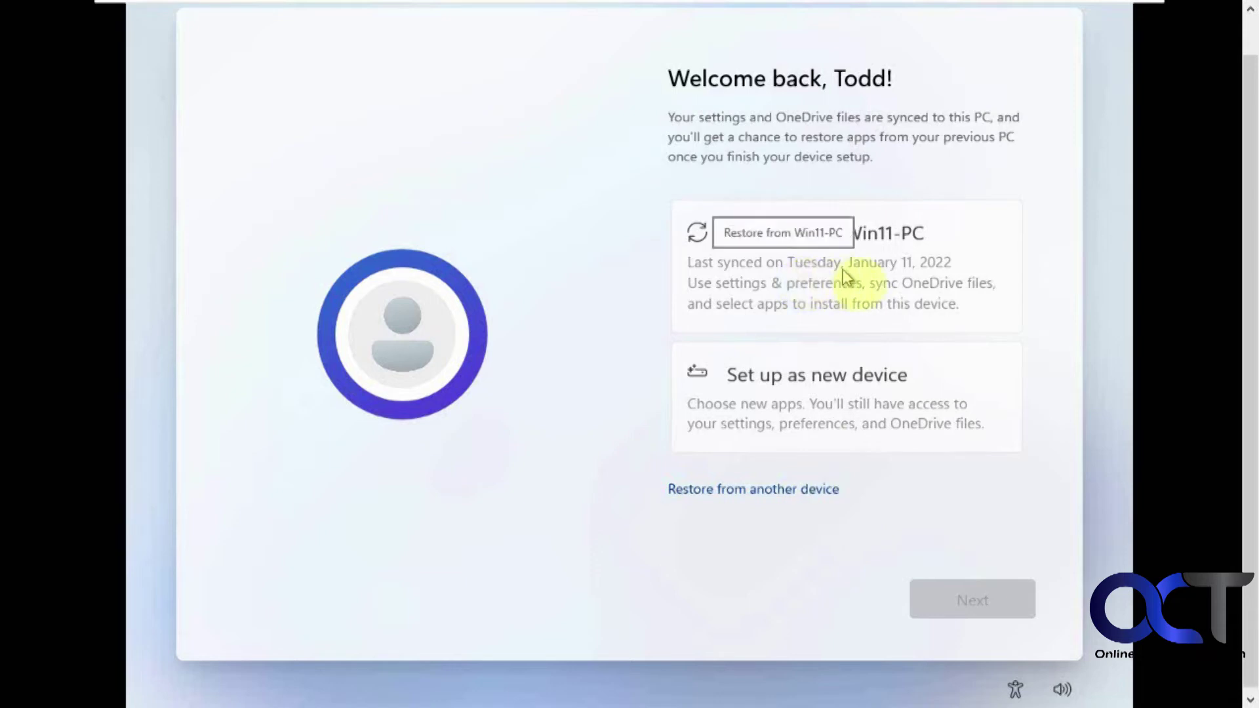
Step: Choose Restore from Win11-PC and continue
left_click(862, 278)
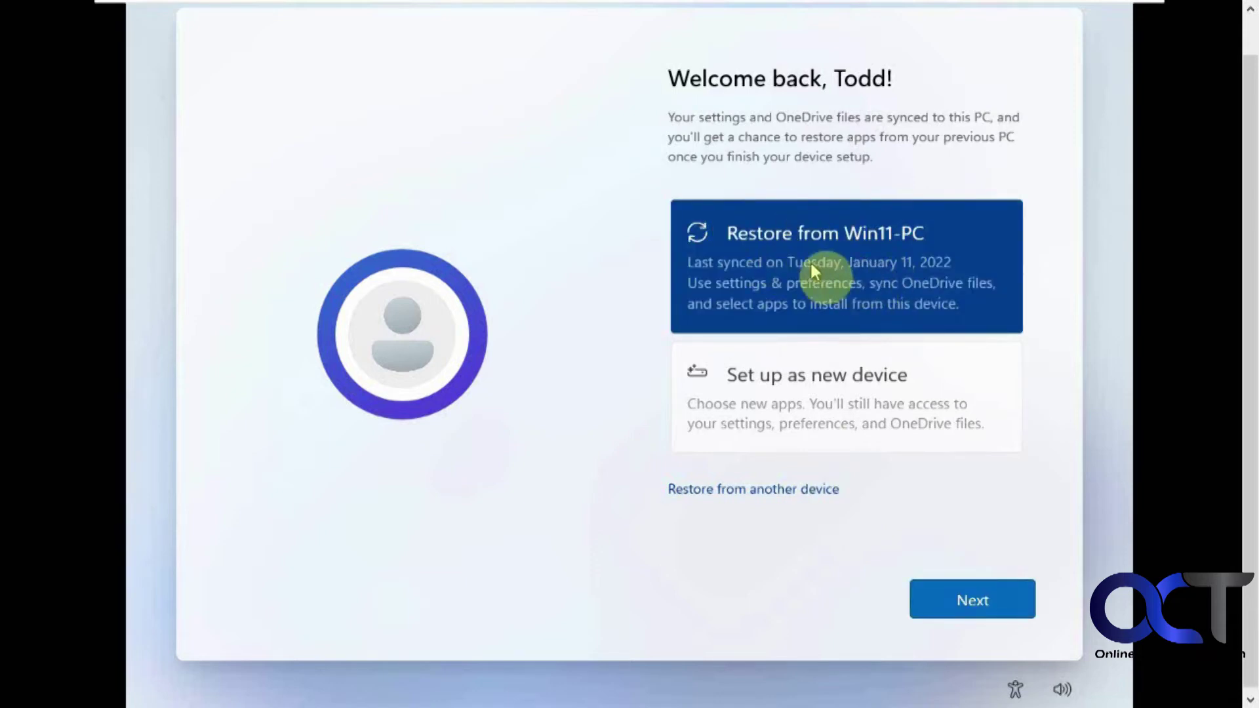
left_click(973, 601)
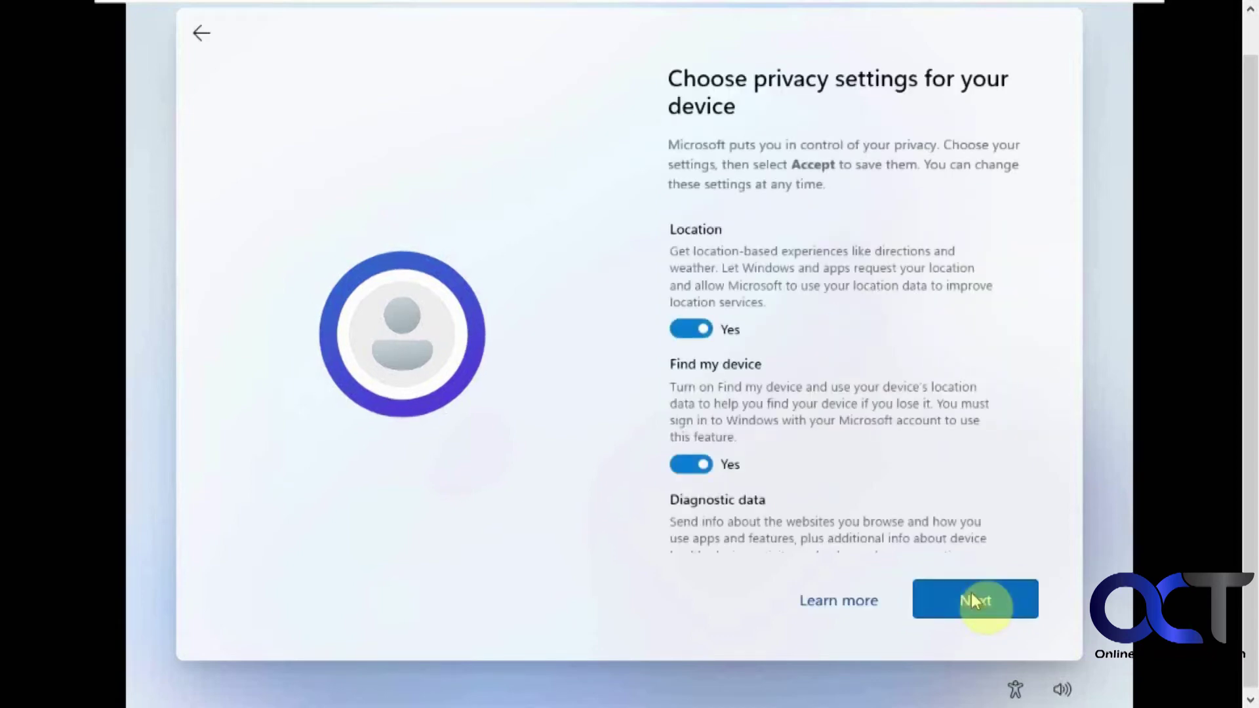
Step: Switch off Location, Find my device, optional diagnostics, inking & typing, tailored experiences and advertising ID, then accept
left_click(691, 330)
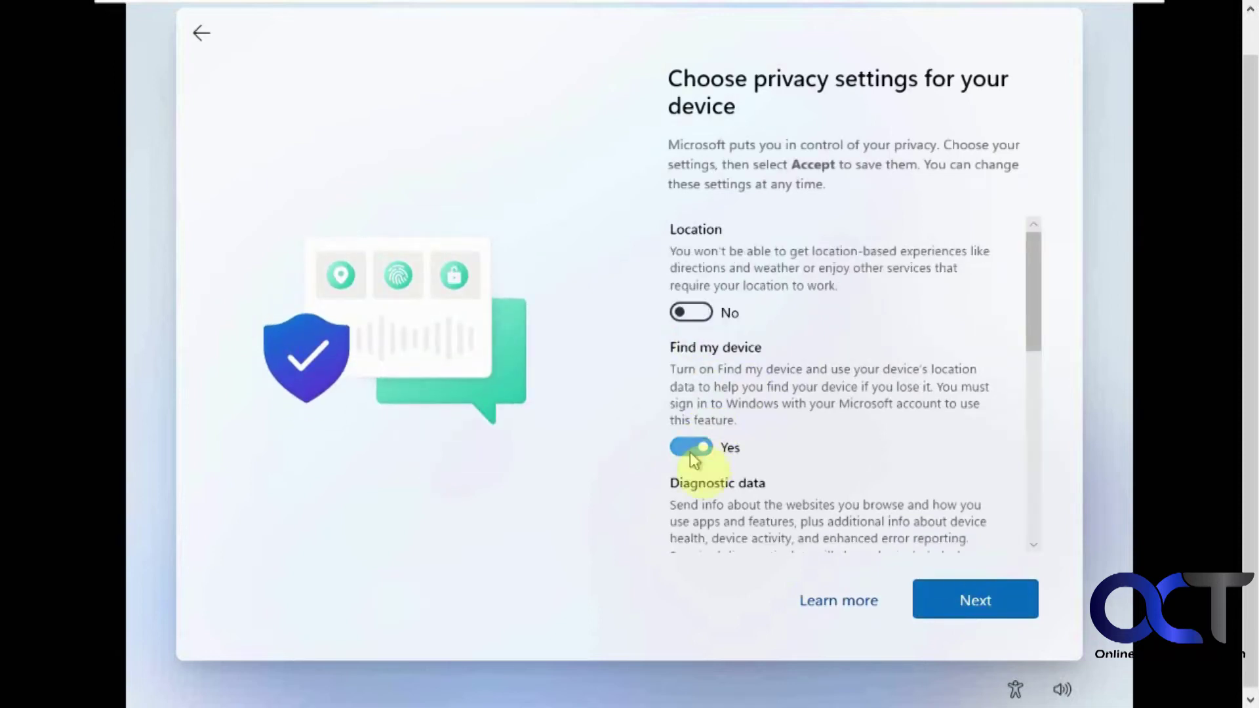
left_click(691, 451)
scroll(701, 528, "down", 2)
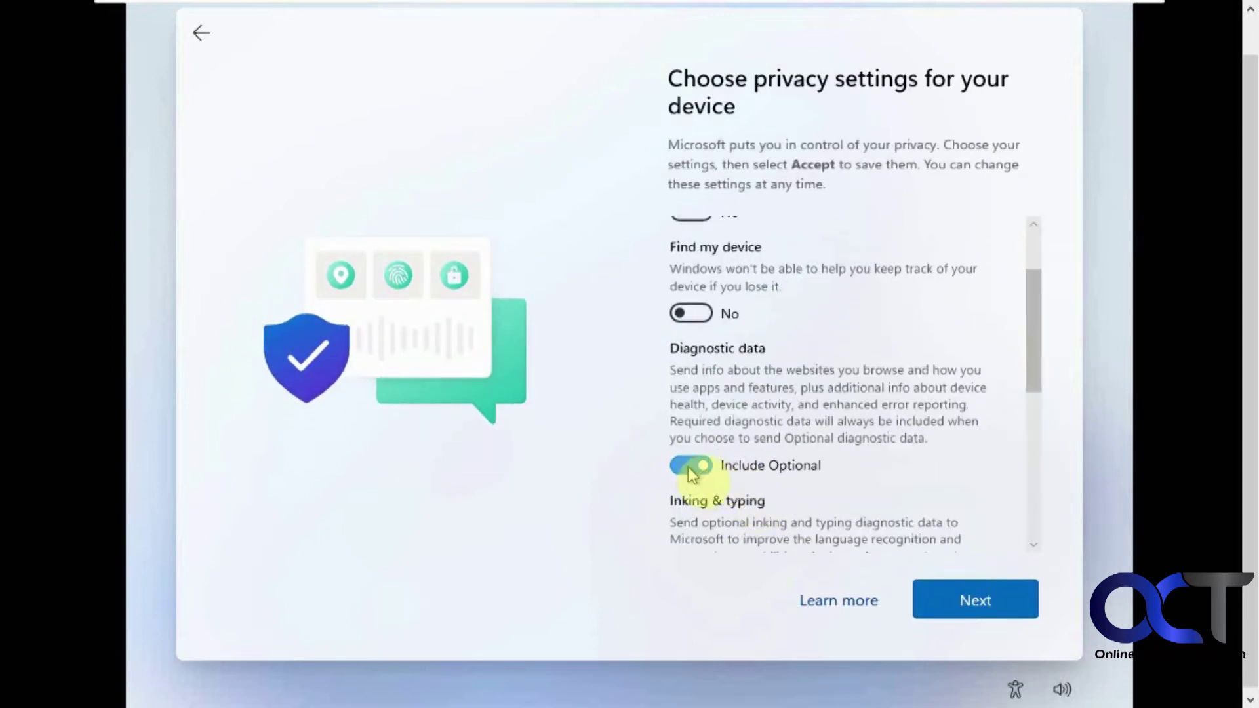
left_click(687, 467)
scroll(695, 475, "down", 2)
left_click(690, 481)
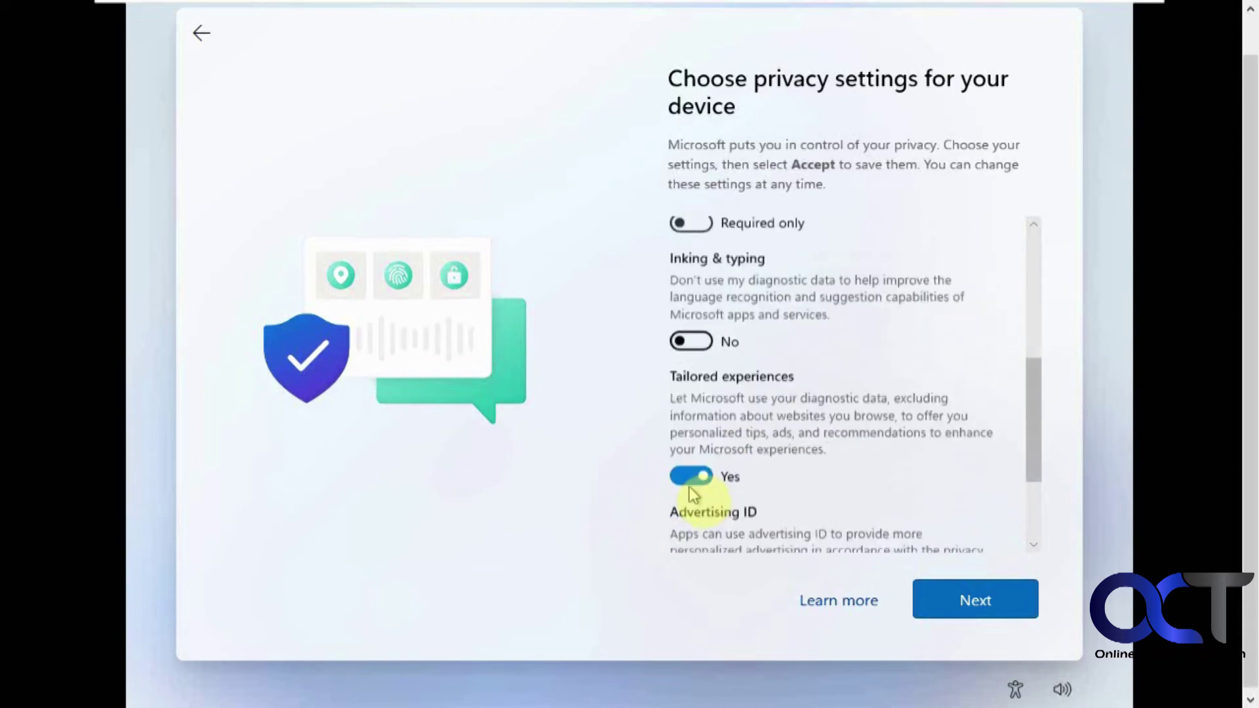
left_click(690, 469)
scroll(690, 466, "down", 2)
left_click(690, 466)
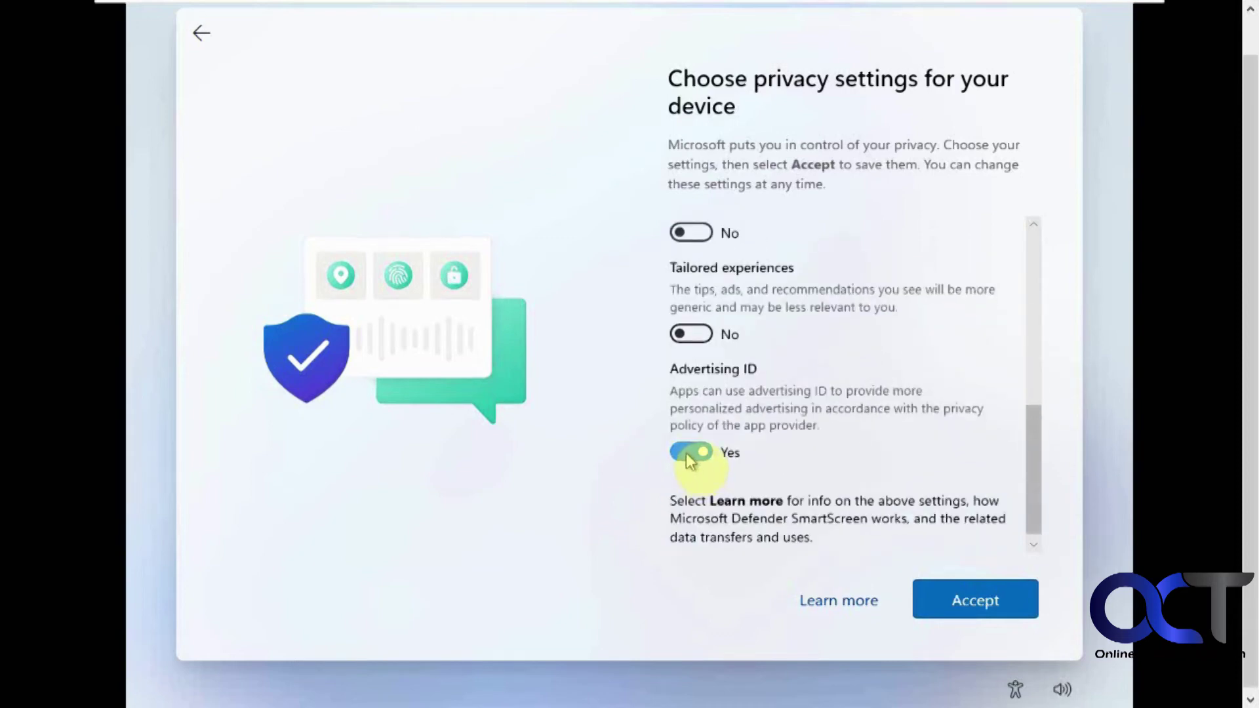
left_click(990, 604)
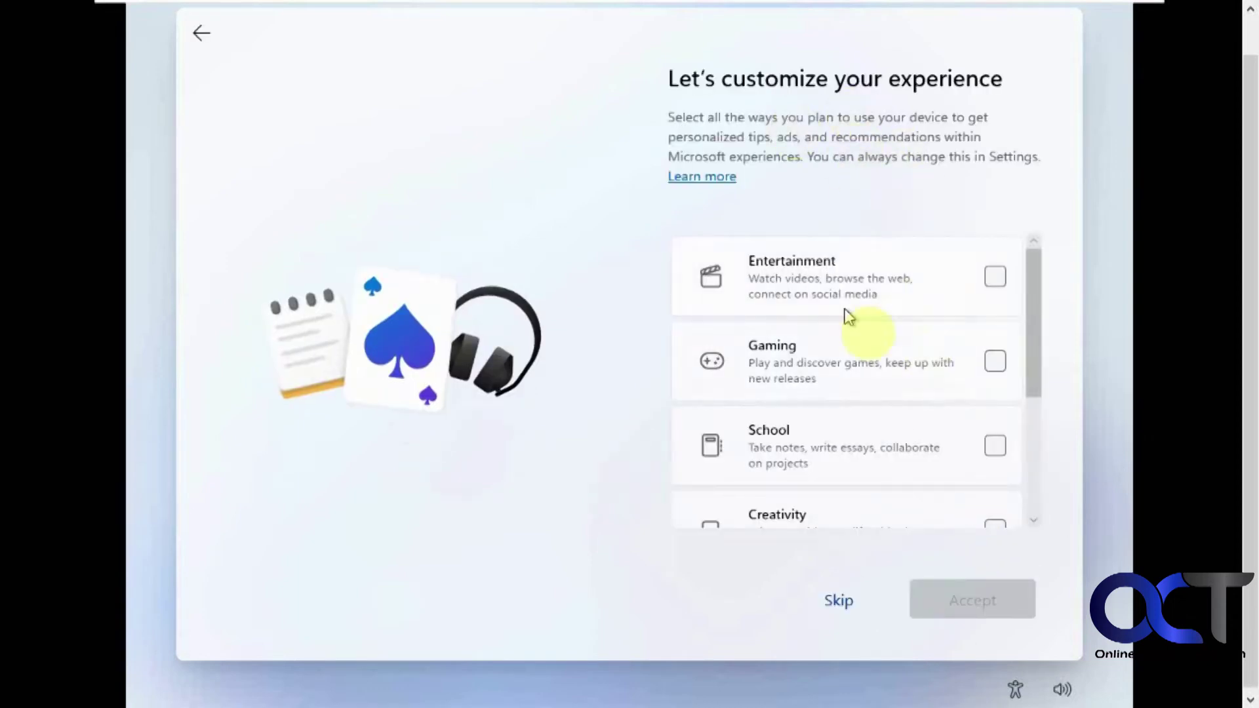
Step: Skip choosing device usage categories and skip the PC Game Pass offer
scroll(906, 367, "down", 3)
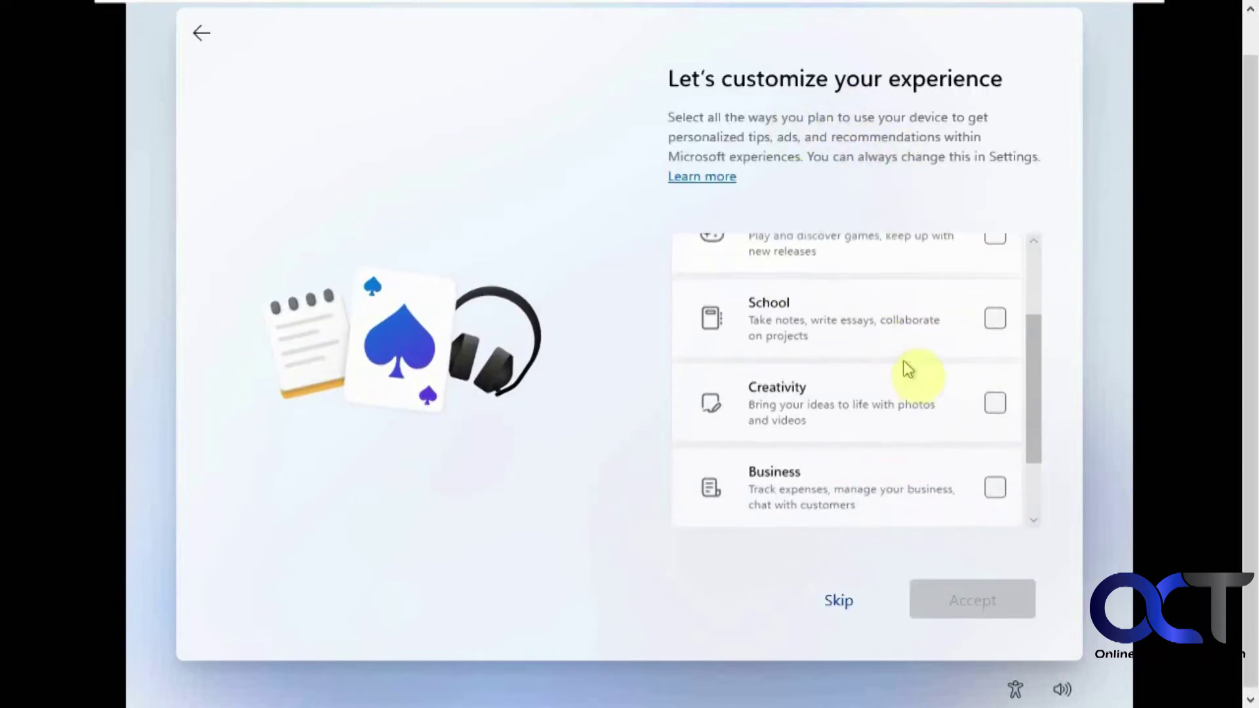
scroll(904, 367, "up", 3)
left_click(837, 600)
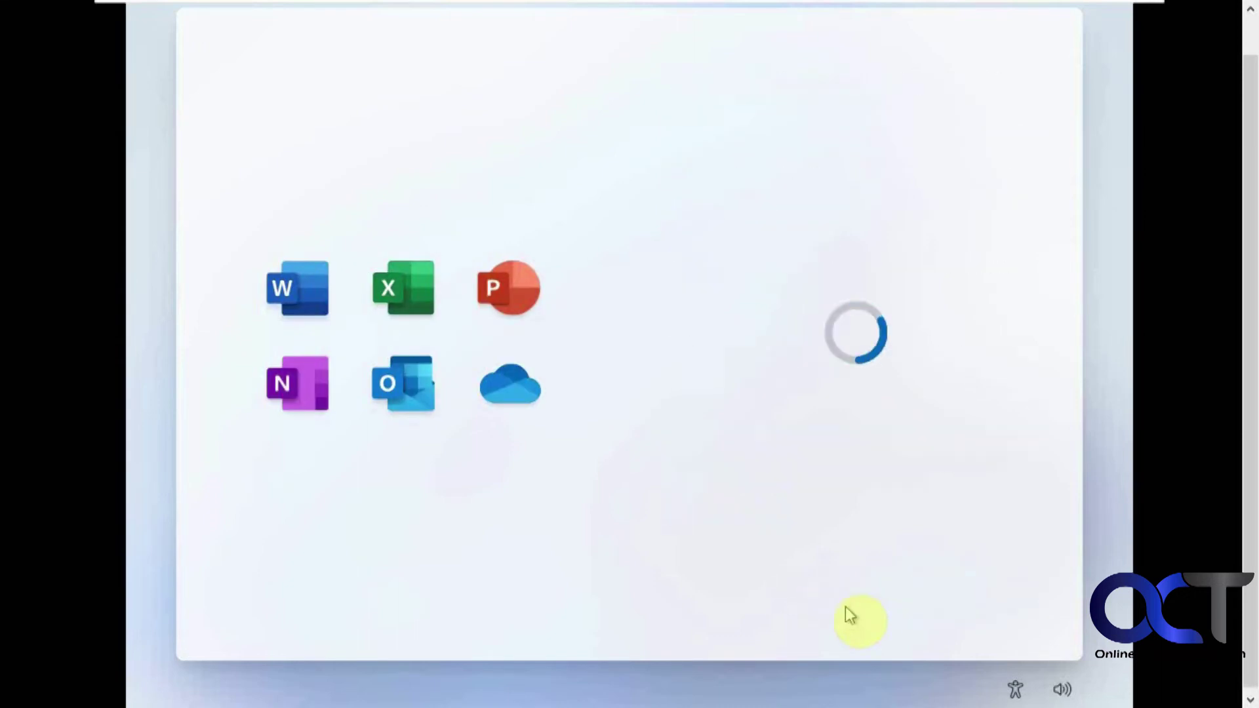
left_click(850, 604)
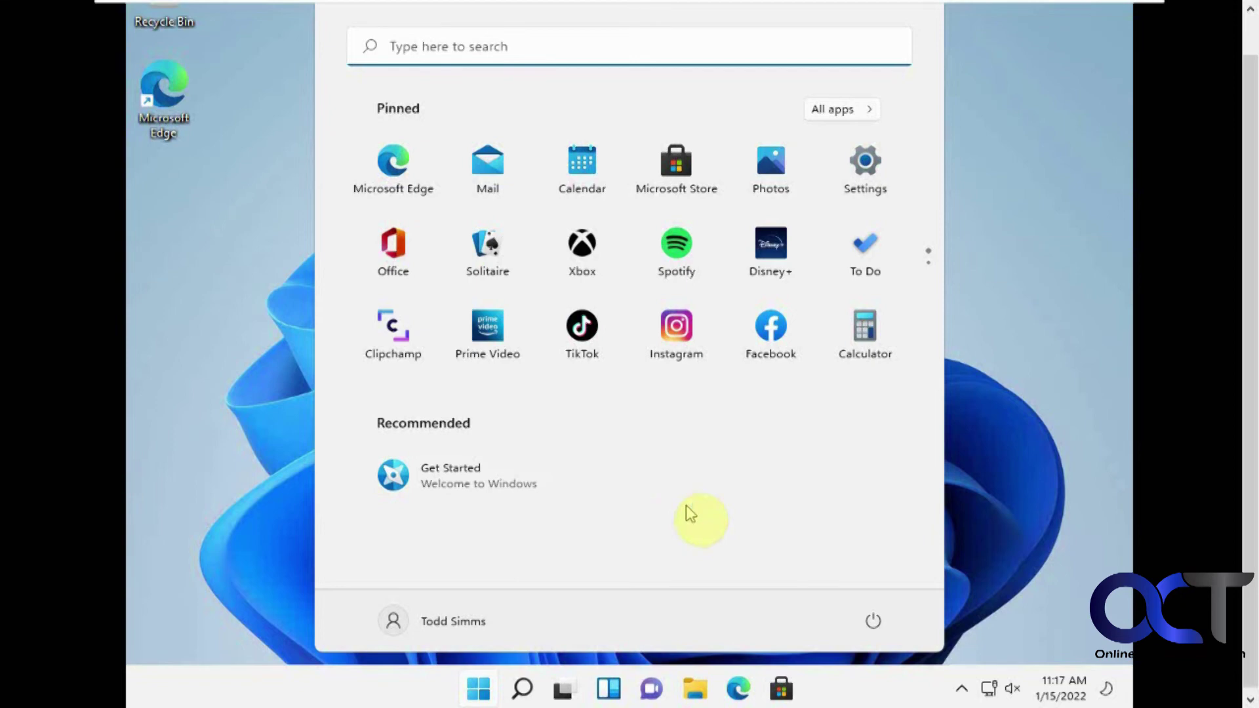
Step: Check OneDrive status in the hidden tray icons, then close the flyout
left_click(960, 689)
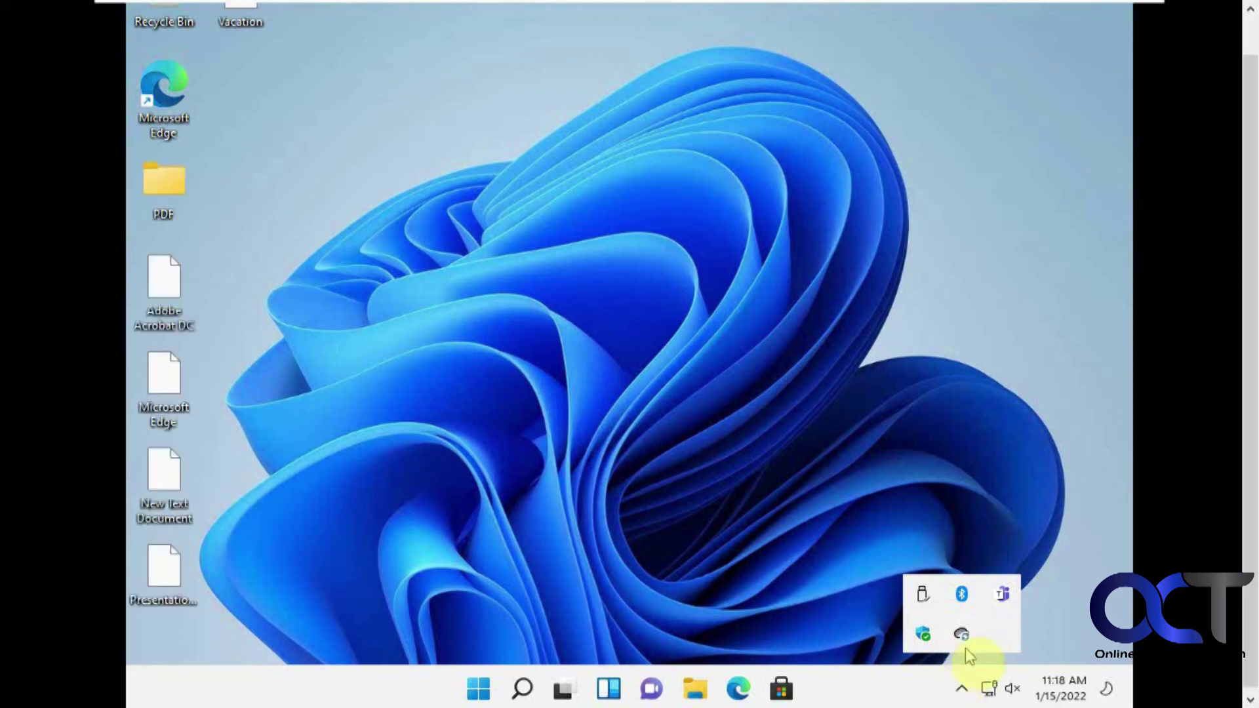
left_click(882, 694)
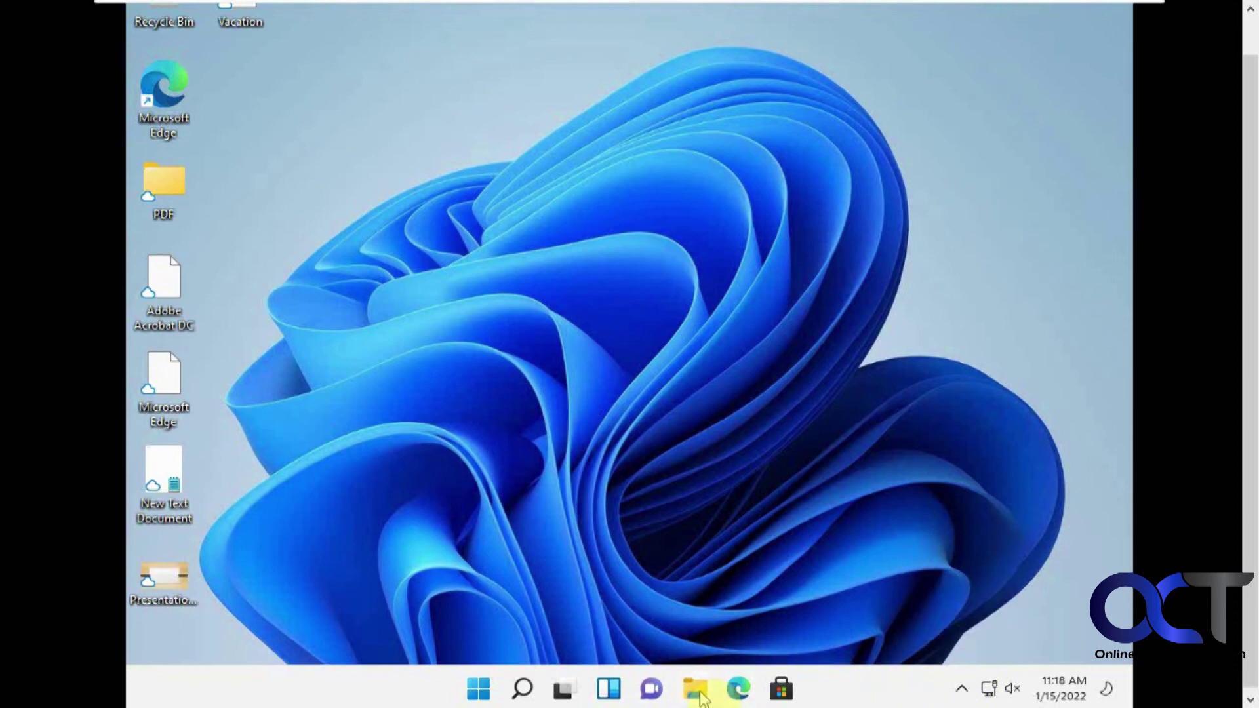
Step: Open the synced Documents folder in File Explorer to see Sales Files, Taxes and Stats.xlsx
left_click(696, 689)
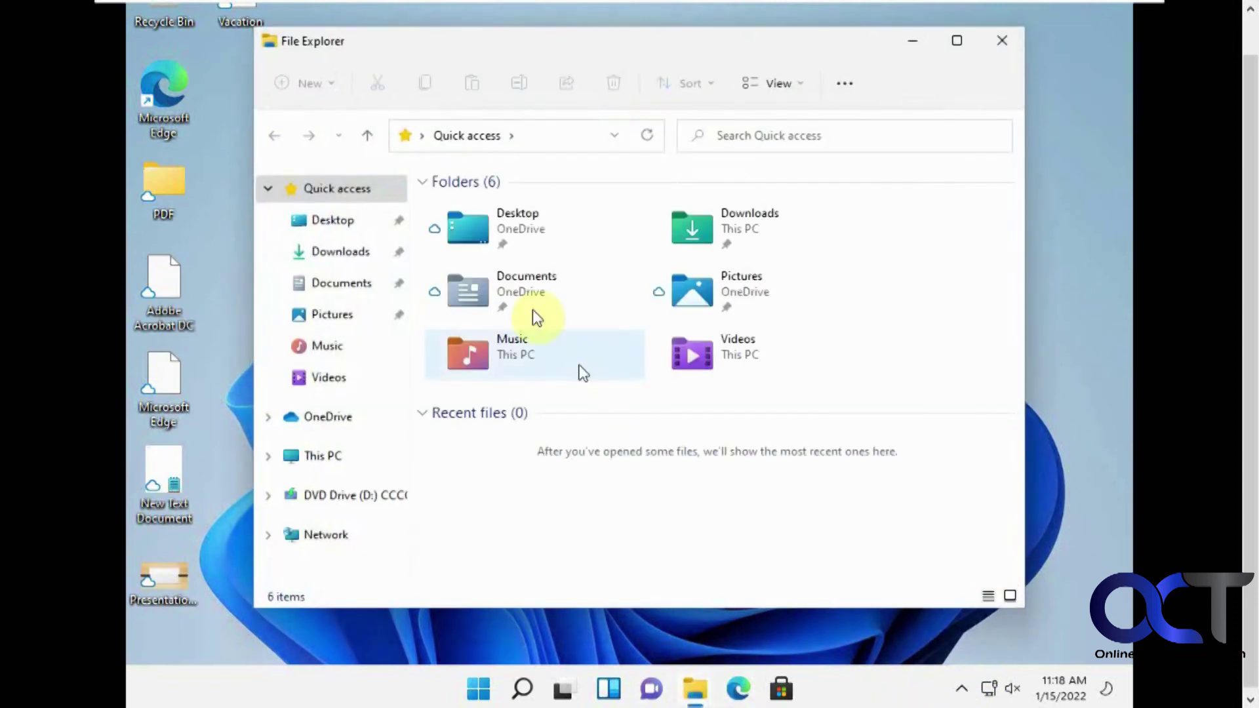
left_click(523, 303)
double_click(522, 303)
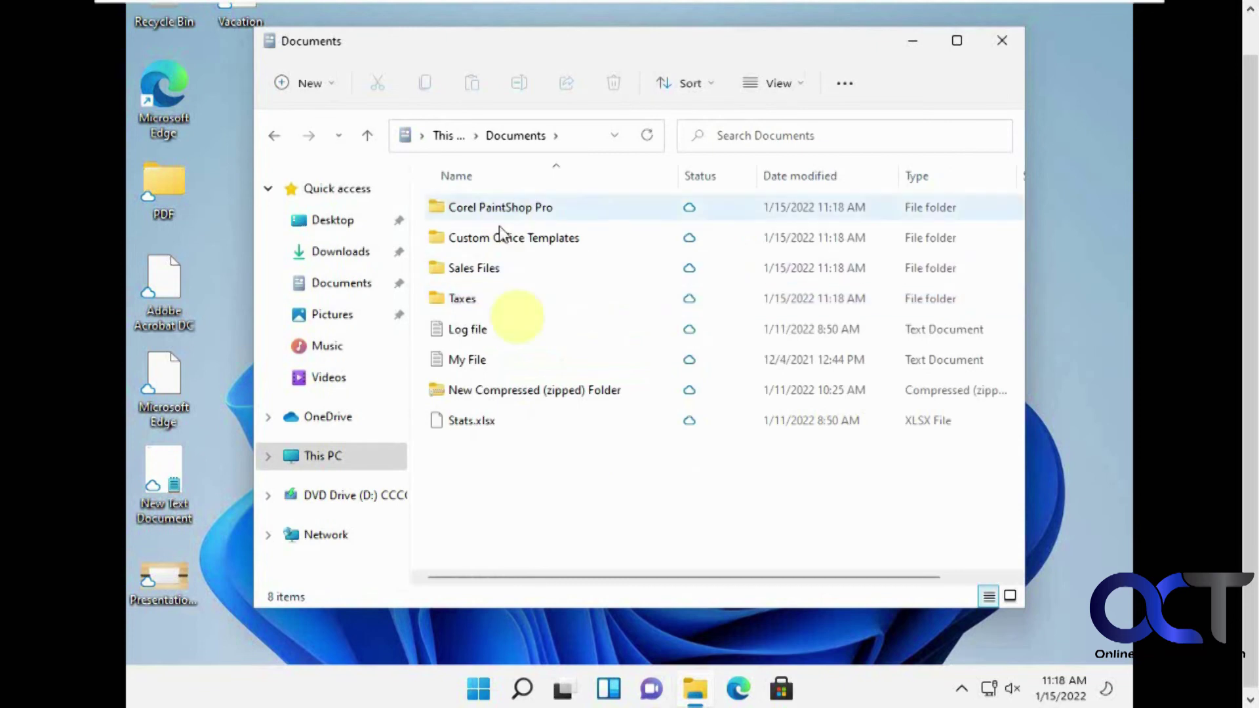